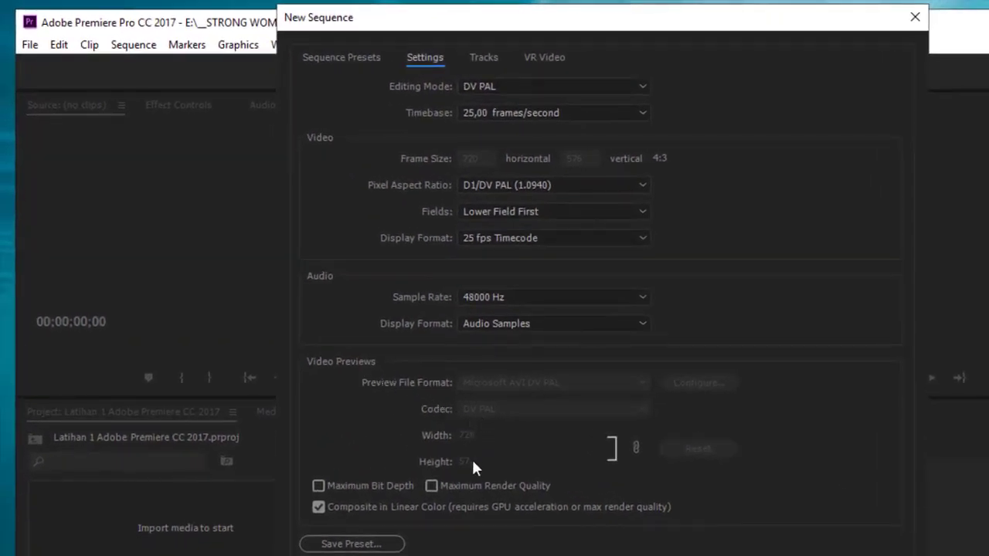
Step: Create a new sequence using the HDV 720p editing mode
{"action": "left_click", "coordinate": [572, 86]}
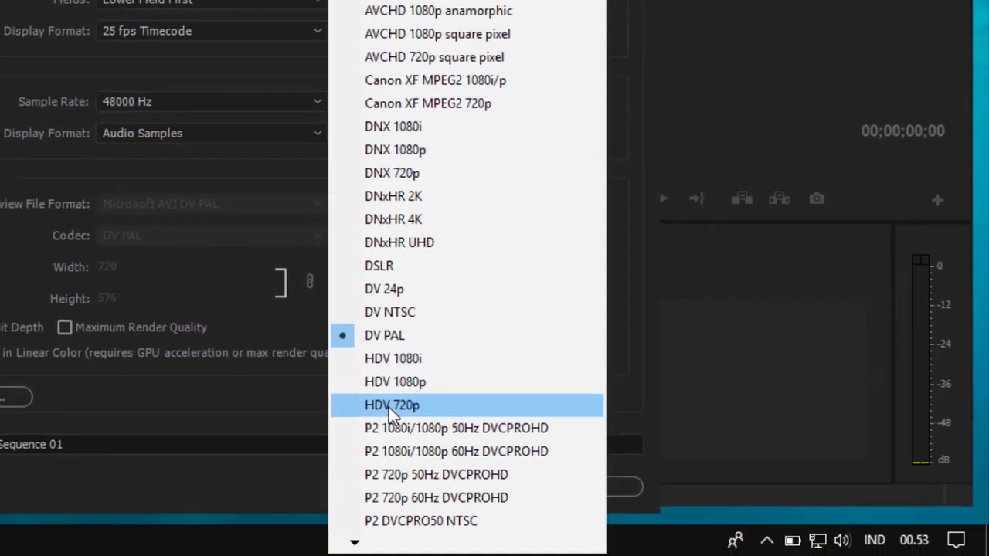
{"action": "left_click", "coordinate": [392, 410]}
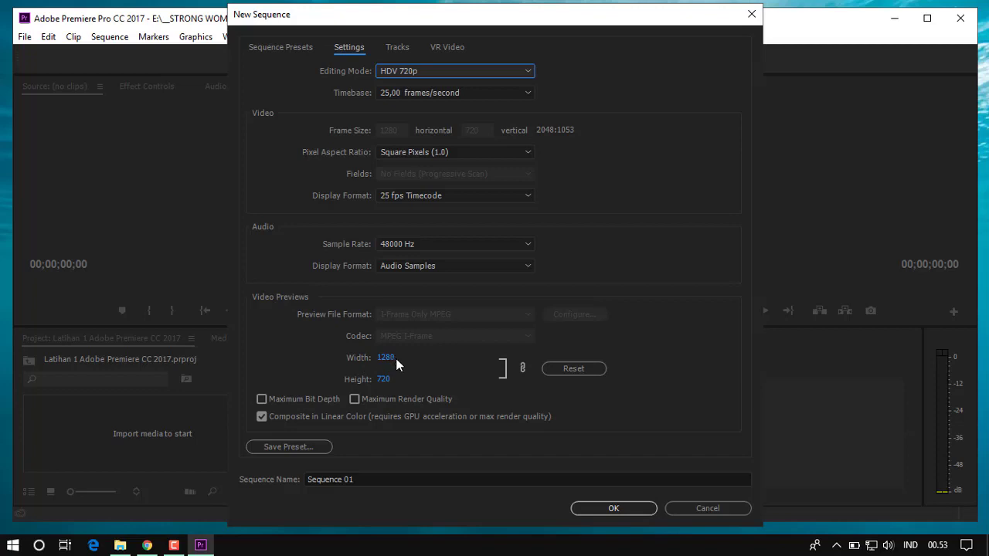
{"action": "left_click", "coordinate": [609, 510]}
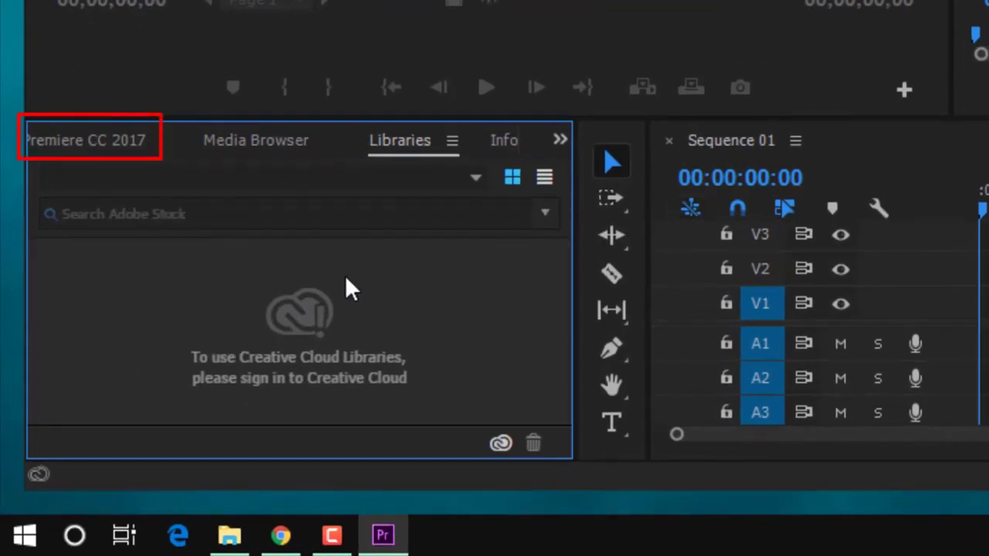
Step: Create a dark red color matte (691717) in the project at 1280 by 720, keeping the default name Color Matte
{"action": "left_click", "coordinate": [102, 144]}
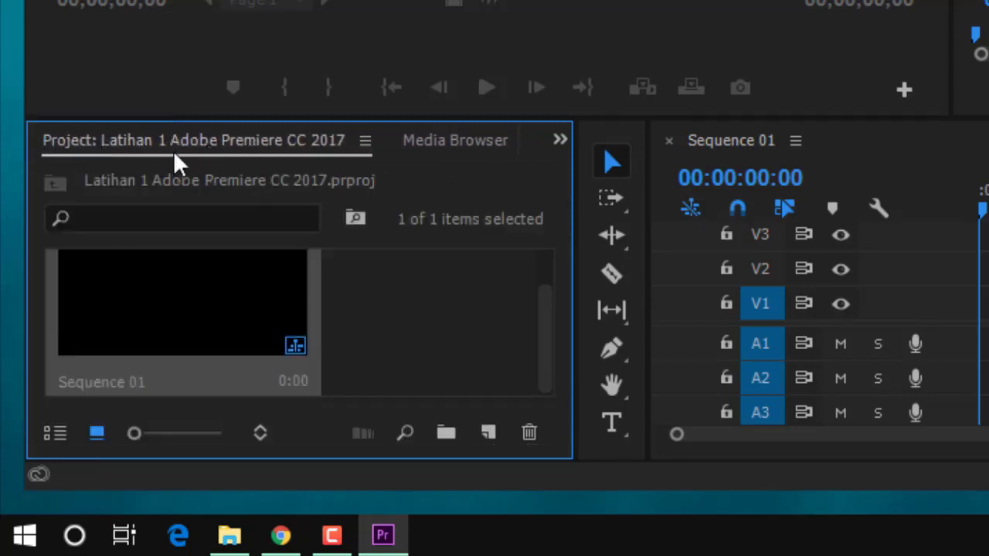
{"action": "left_click", "coordinate": [396, 330]}
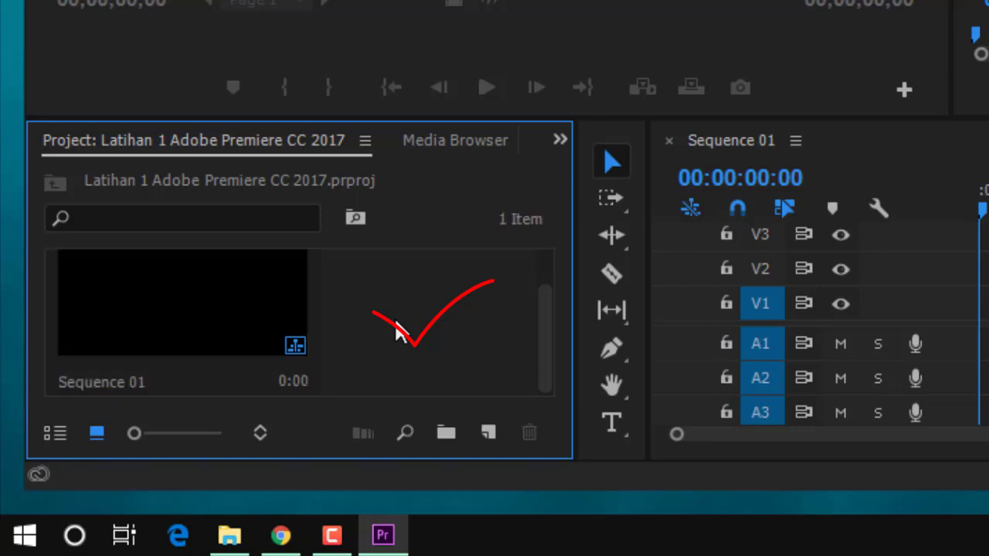
{"action": "right_click", "coordinate": [395, 330]}
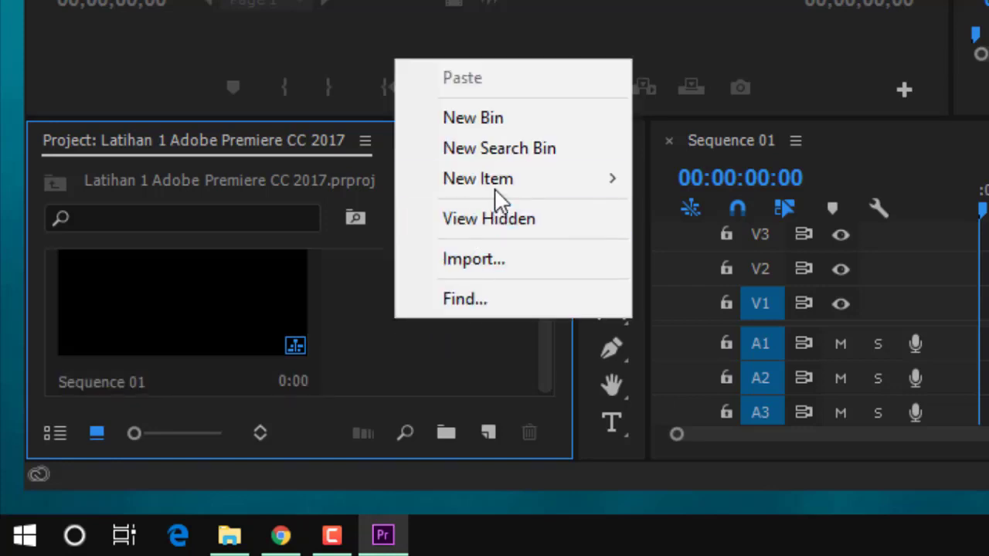
{"action": "mouse_move", "coordinate": [507, 183]}
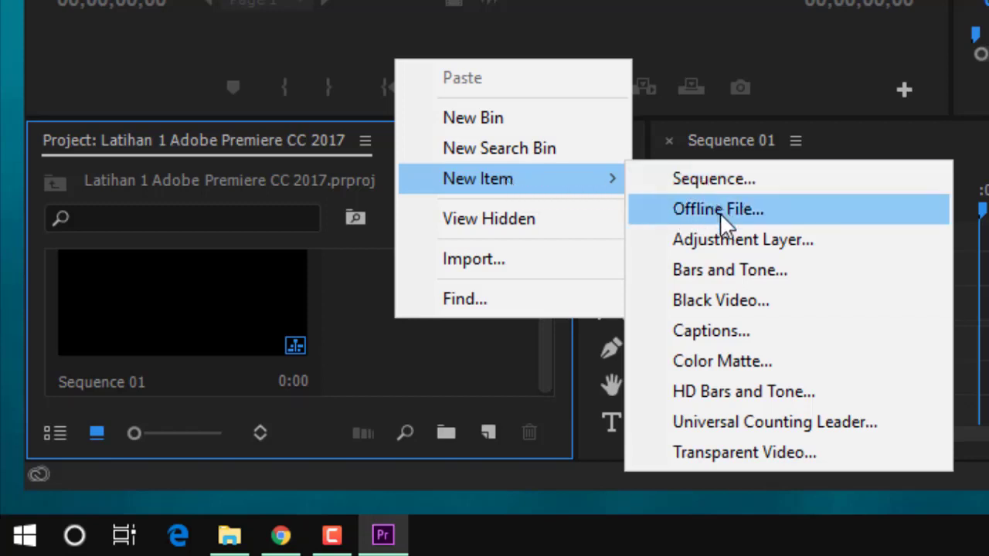
{"action": "left_click", "coordinate": [750, 356]}
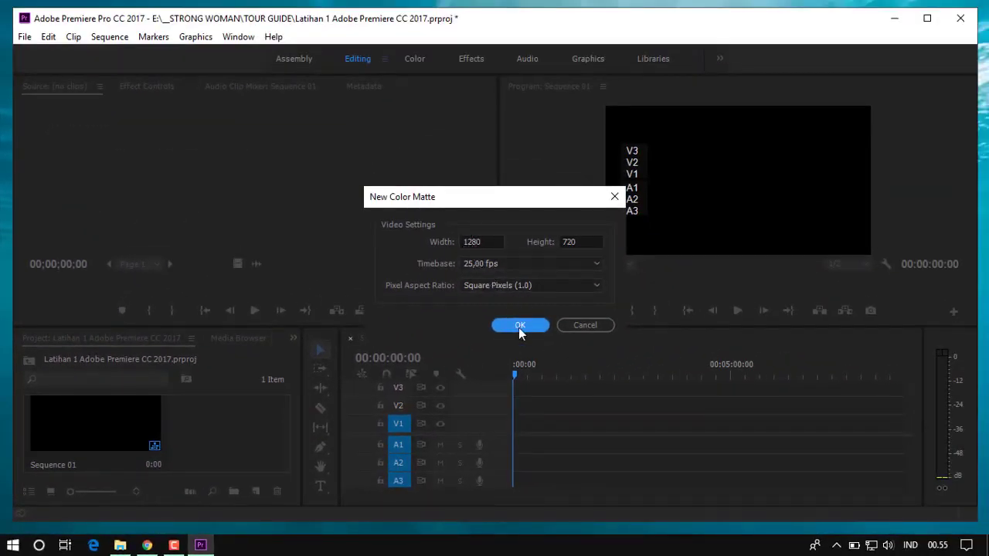
{"action": "left_click", "coordinate": [518, 325]}
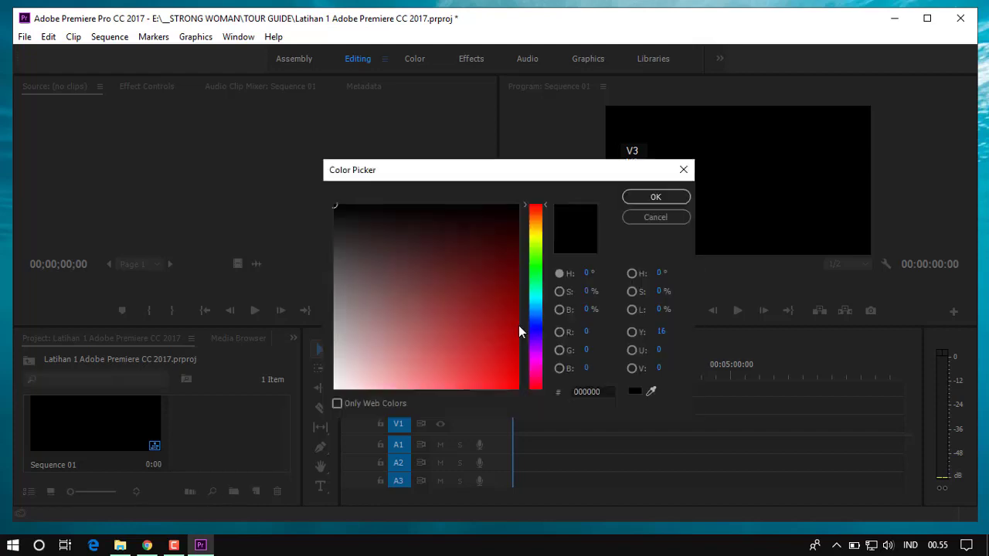
{"action": "left_click", "coordinate": [478, 280]}
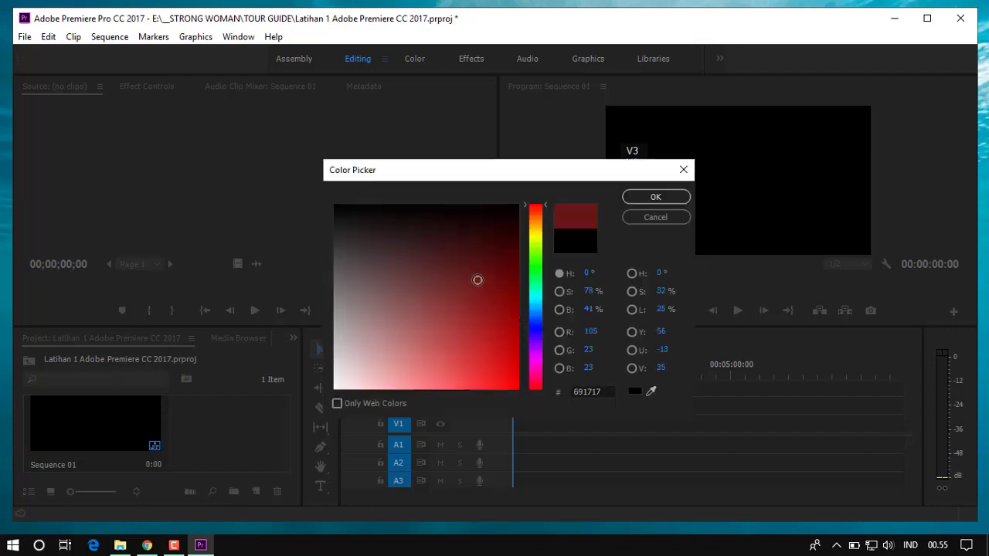
{"action": "left_click", "coordinate": [659, 198]}
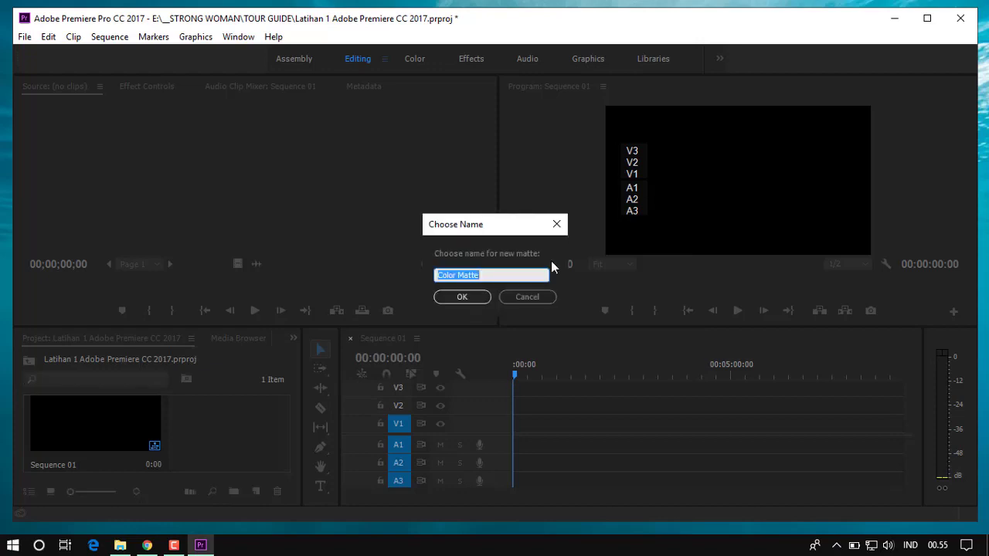
{"action": "left_click", "coordinate": [473, 297]}
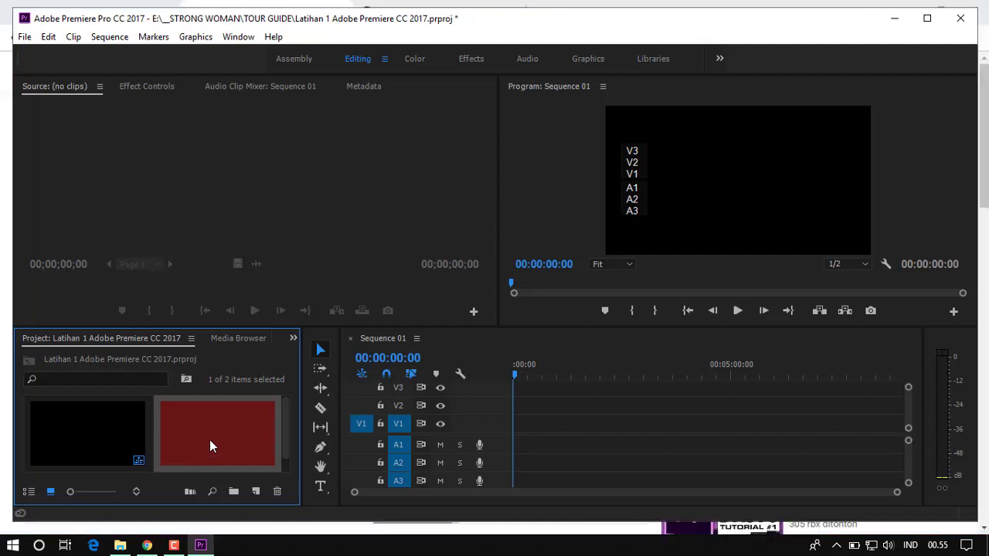
Step: Place the color matte at the start of track V1 and extend it to about 00:02:22:00
{"action": "mouse_move", "coordinate": [210, 441]}
{"action": "left_mouse_down"}
{"action": "mouse_move", "coordinate": [522, 450]}
{"action": "mouse_move", "coordinate": [528, 436]}
{"action": "left_mouse_up"}
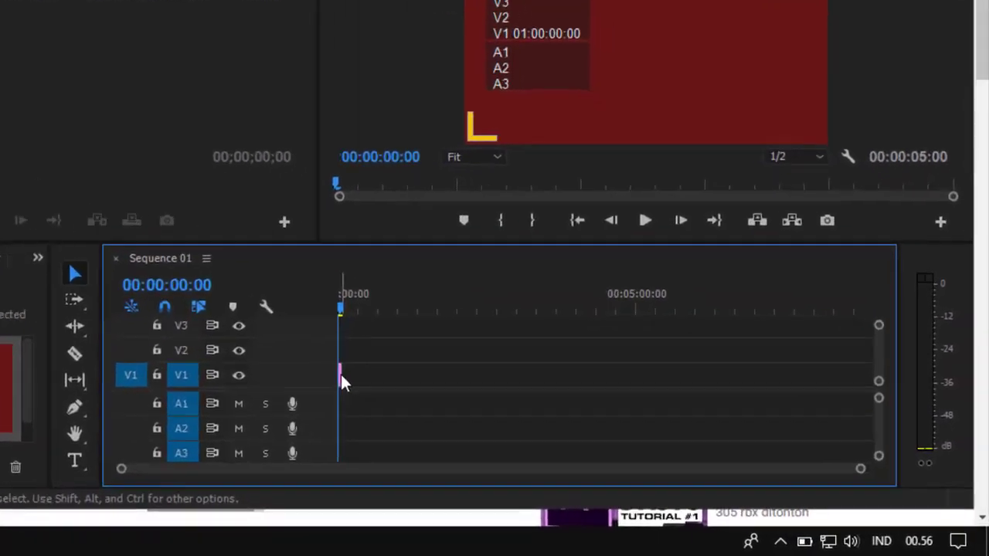
{"action": "left_click_drag", "start_coordinate": [309, 365], "coordinate": [453, 364]}
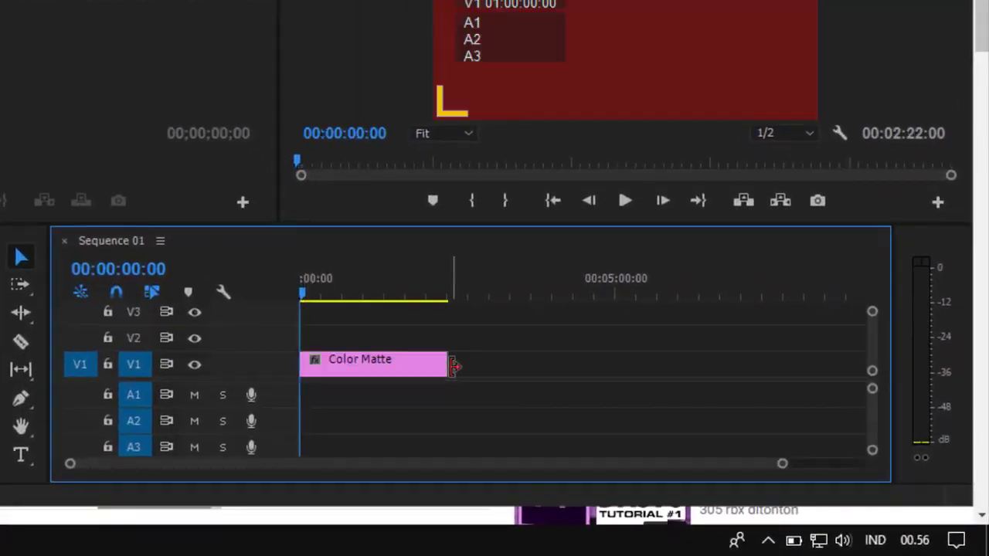
Step: Add the three-line title "MATERI 3 / PRA PENJEMPUTAN / TOUR GUIDE" over the red matte and move it nearer the frame's middle
{"action": "left_click", "coordinate": [27, 466]}
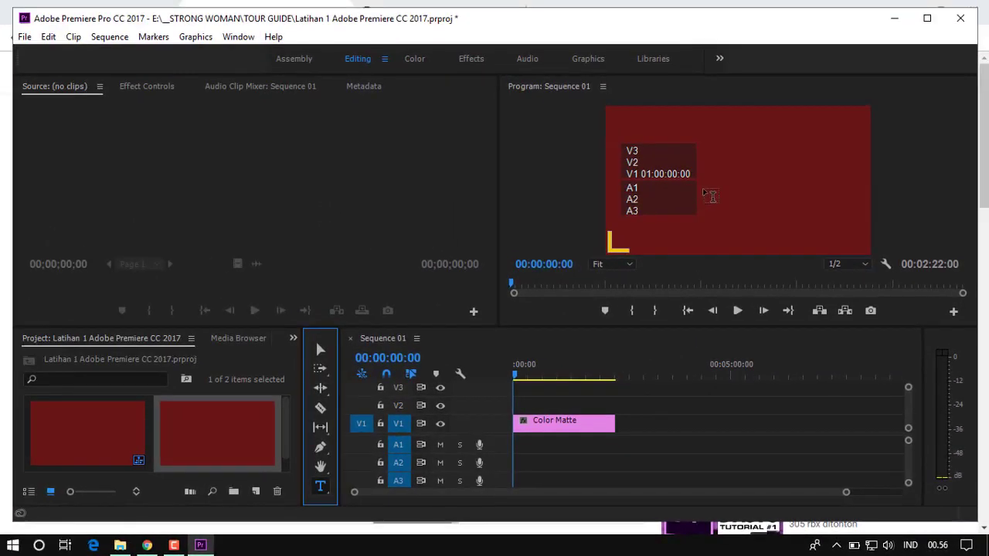
{"action": "left_click", "coordinate": [706, 192]}
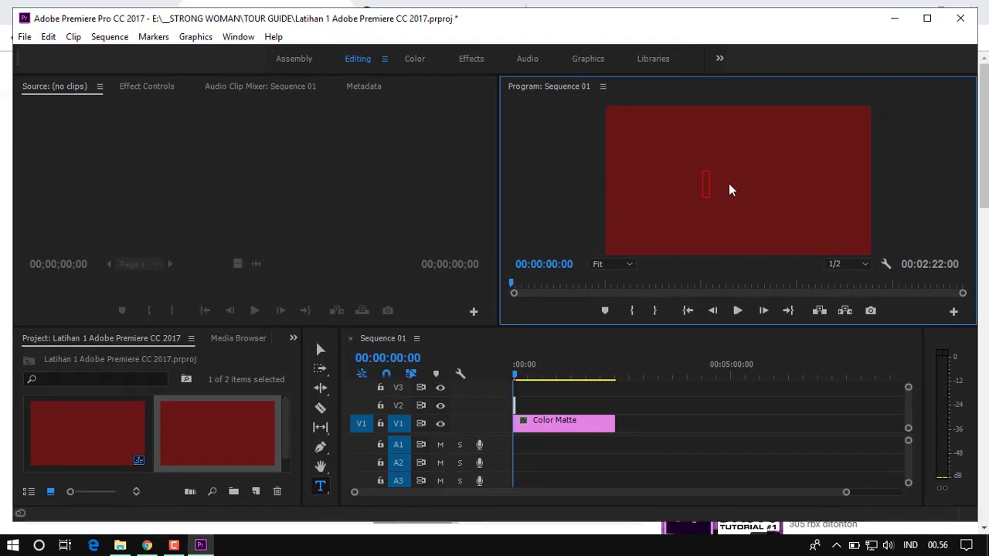
{"action": "type", "text": "MATERI"}
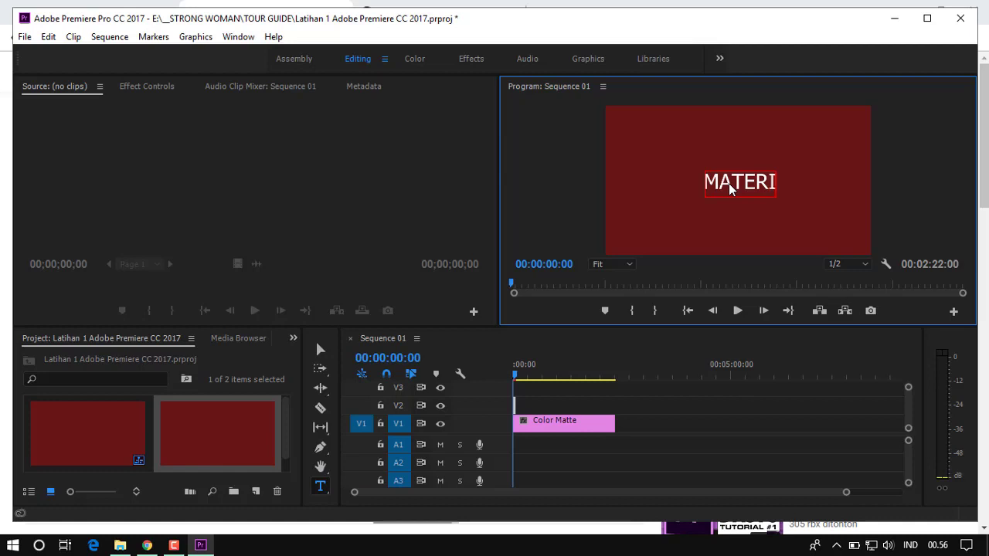
{"action": "type", "text": " 3 "}
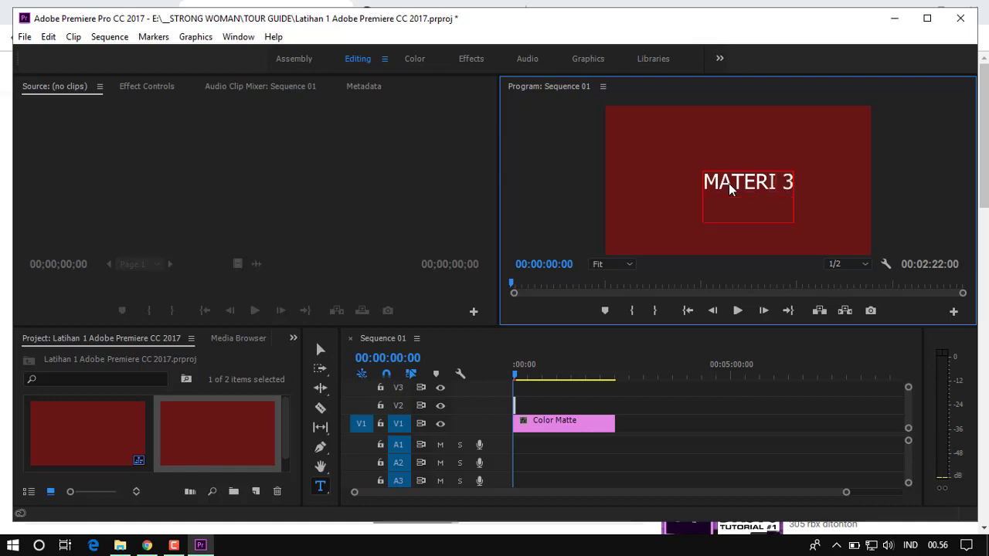
{"action": "type", "text": "PRA PE"}
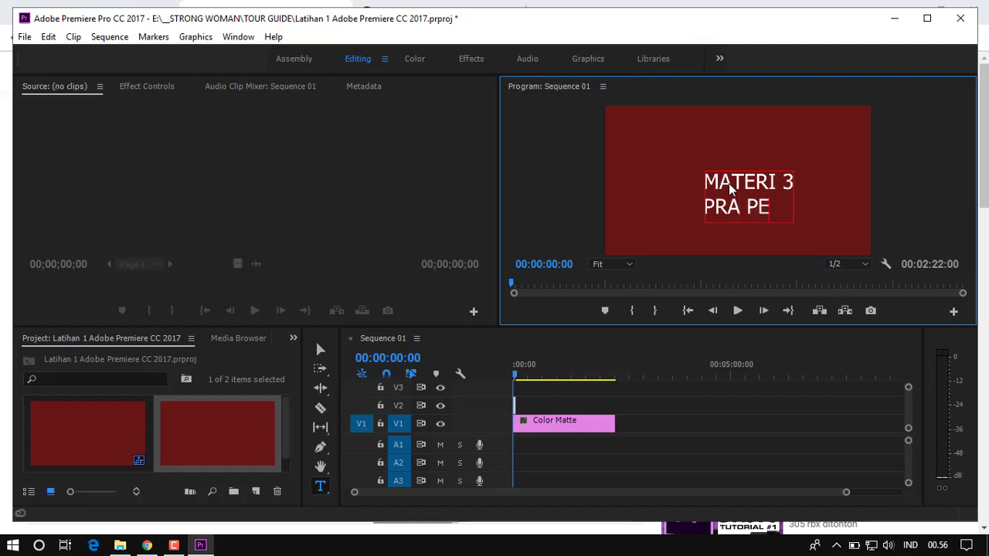
{"action": "type", "text": "NJEMPUTA"}
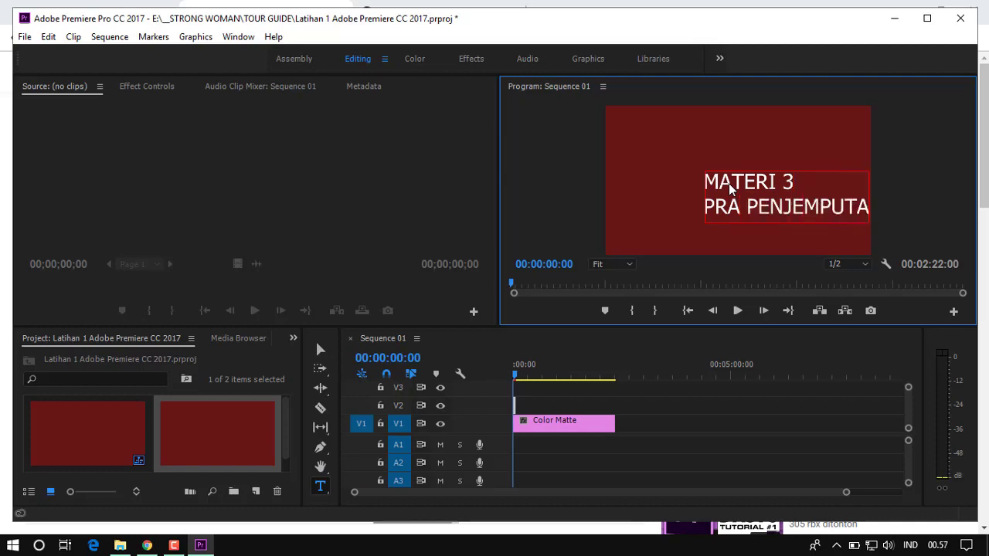
{"action": "key", "text": "Return"}
{"action": "type", "text": "TO"}
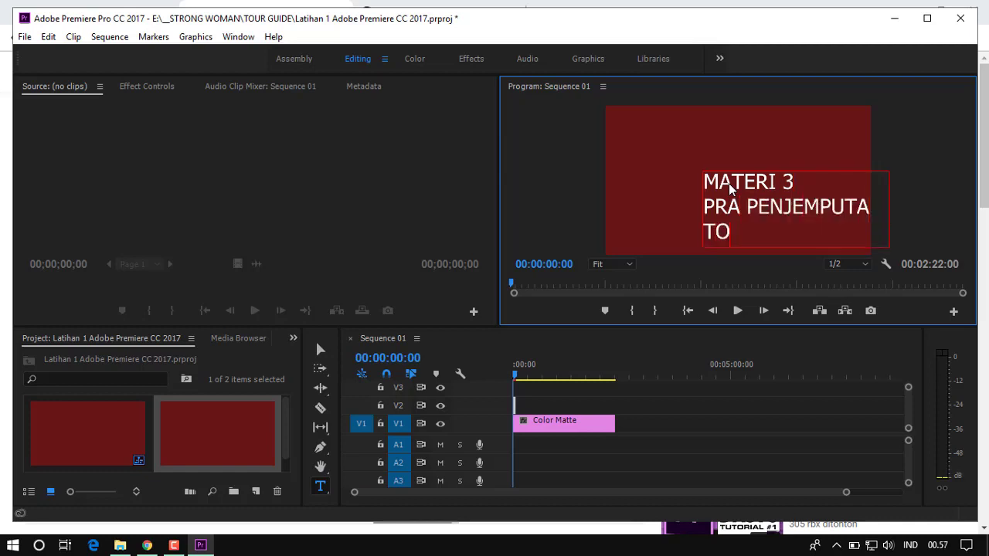
{"action": "type", "text": "UR GUIDE"}
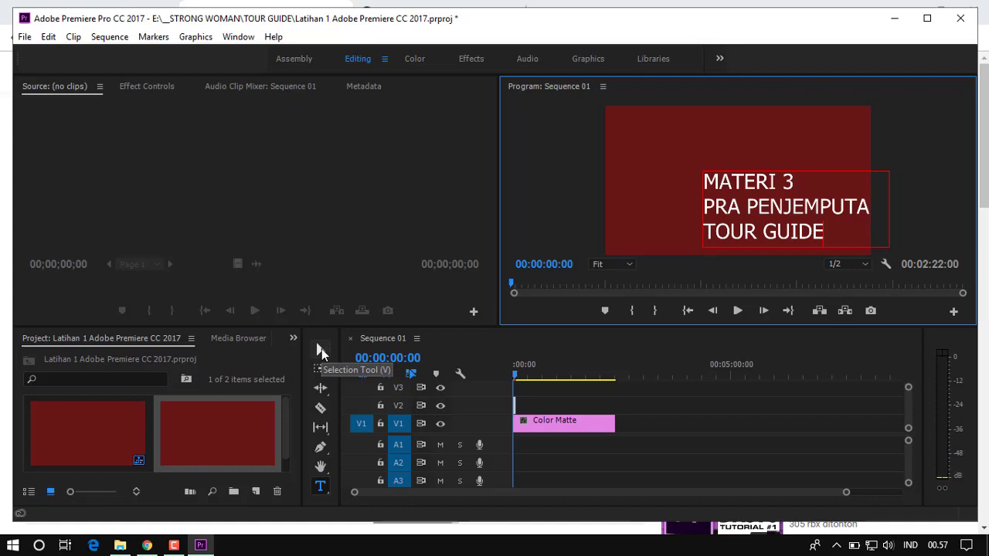
{"action": "left_click", "coordinate": [321, 350]}
{"action": "left_click_drag", "start_coordinate": [736, 207], "coordinate": [694, 192]}
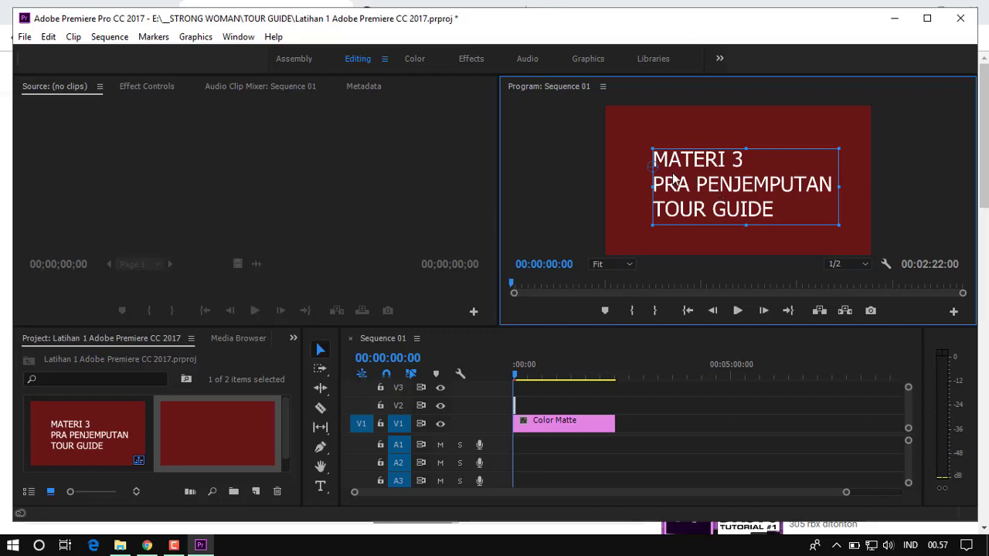
Step: Try the fonts Bodoni Bd BT and Bradley Hand ITC on the title text
{"action": "left_click", "coordinate": [146, 87]}
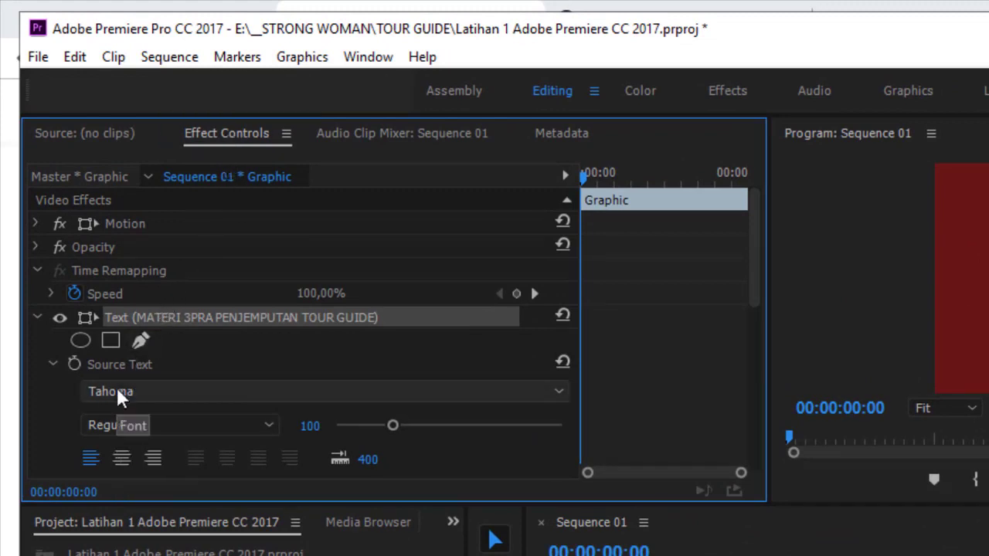
{"action": "left_click", "coordinate": [543, 399]}
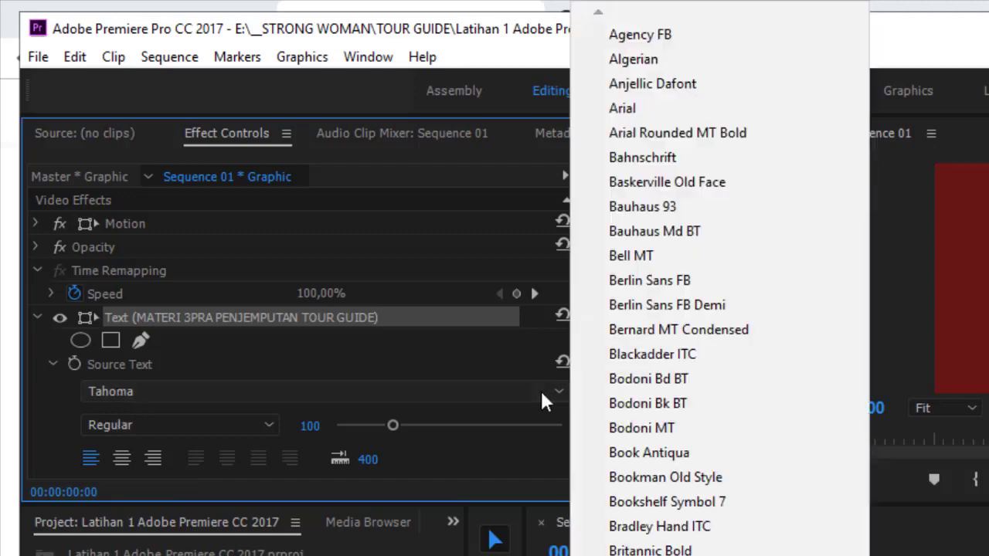
{"action": "left_click", "coordinate": [658, 379]}
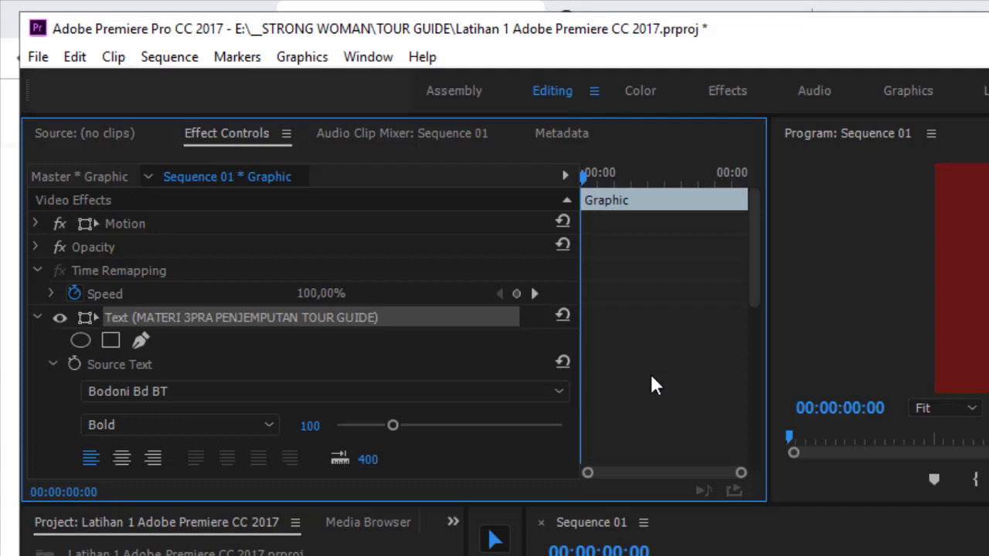
{"action": "left_click", "coordinate": [391, 401]}
{"action": "left_click", "coordinate": [648, 529]}
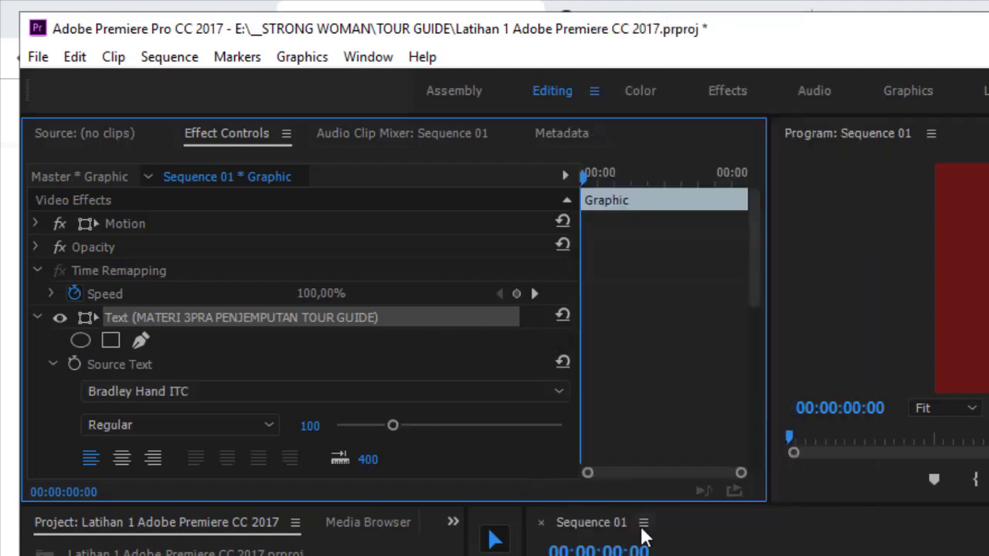
Step: Set the title's font to Calisto MT with the Bold style
{"action": "left_click", "coordinate": [513, 400]}
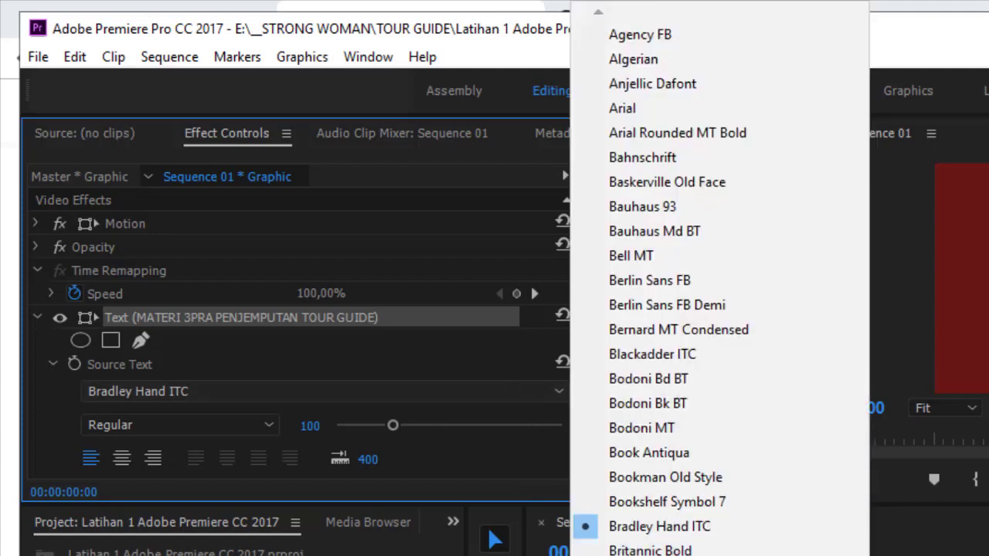
{"action": "type", "text": "calisto"}
{"action": "key", "text": "Return"}
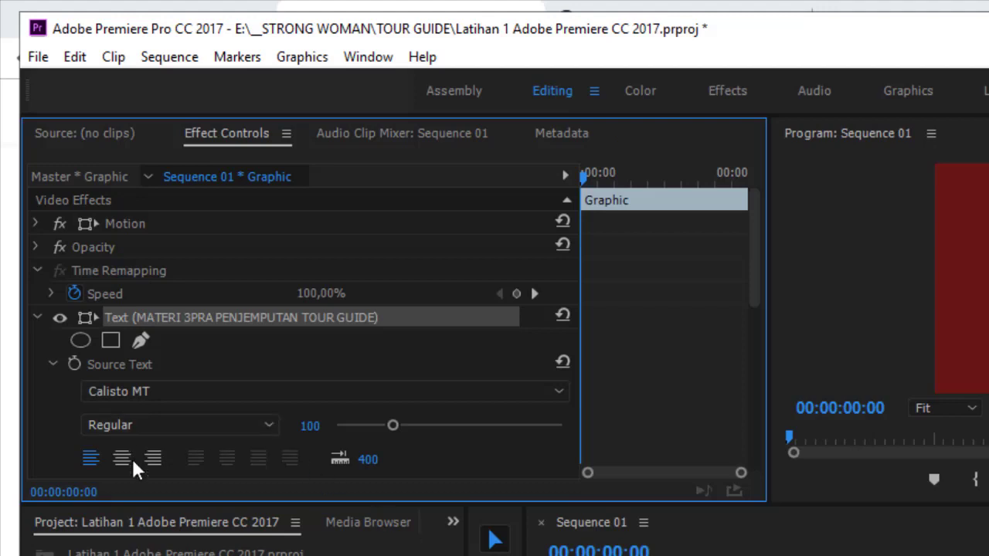
{"action": "left_click", "coordinate": [266, 425]}
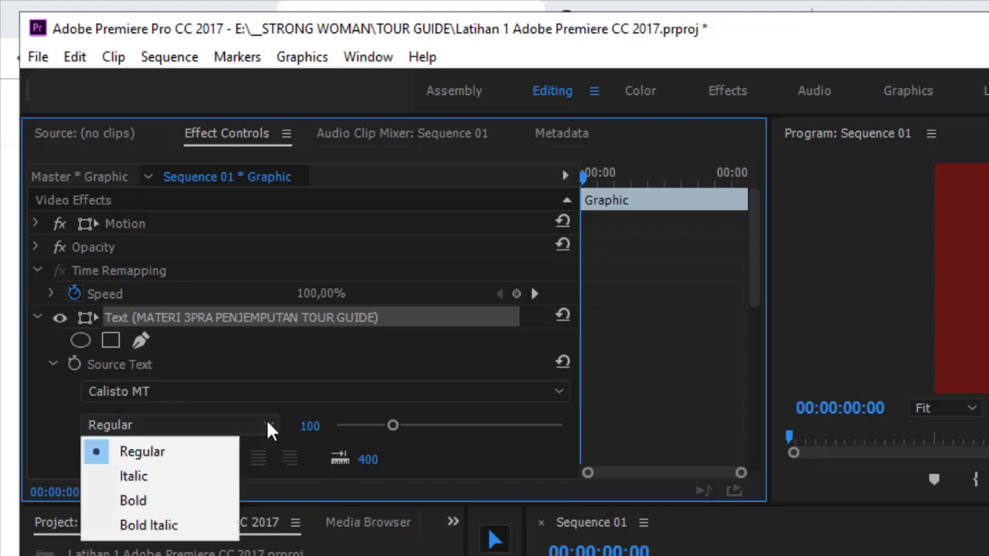
{"action": "left_click", "coordinate": [132, 500]}
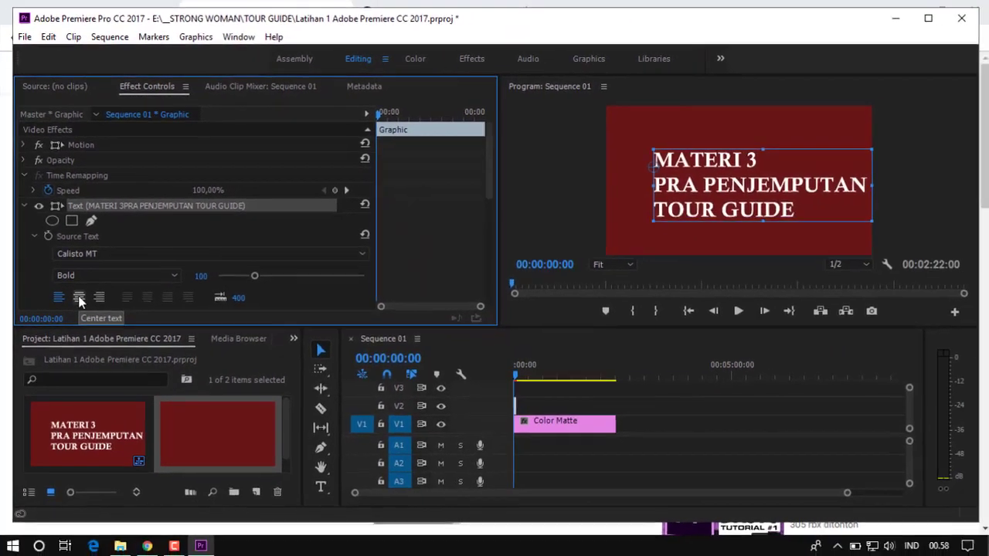
Step: Center-align the title's lines and move the text block to the middle of the red frame
{"action": "left_click", "coordinate": [79, 299]}
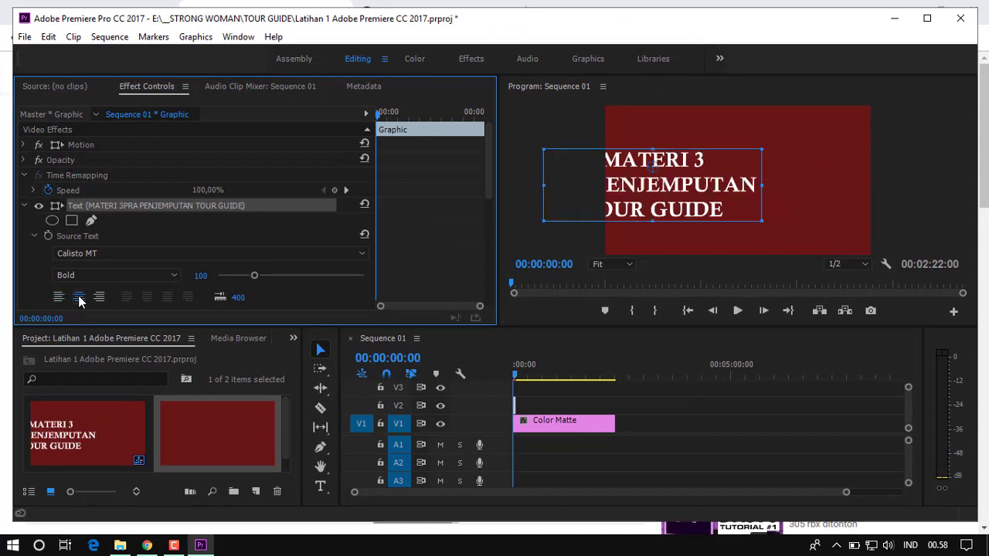
{"action": "left_click", "coordinate": [99, 299]}
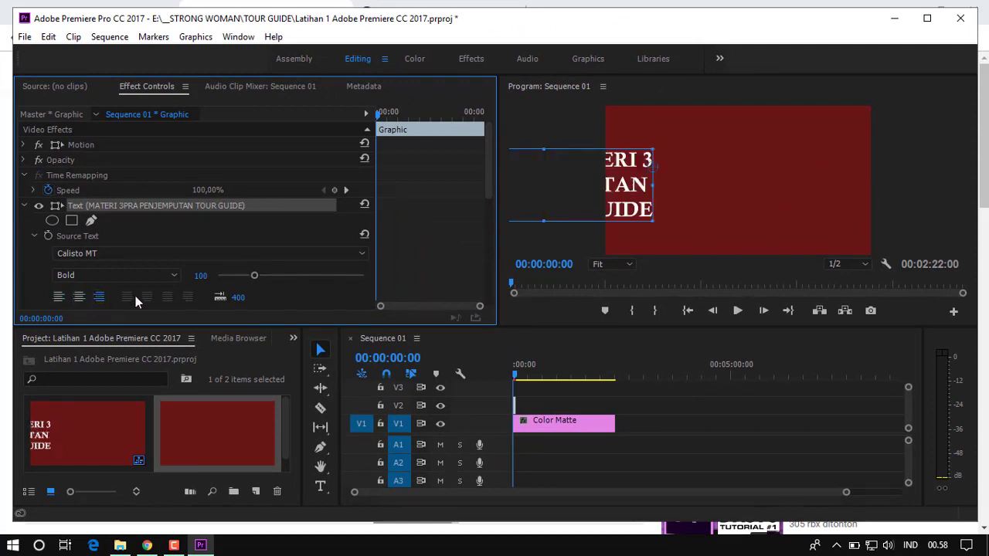
{"action": "left_click", "coordinate": [81, 299]}
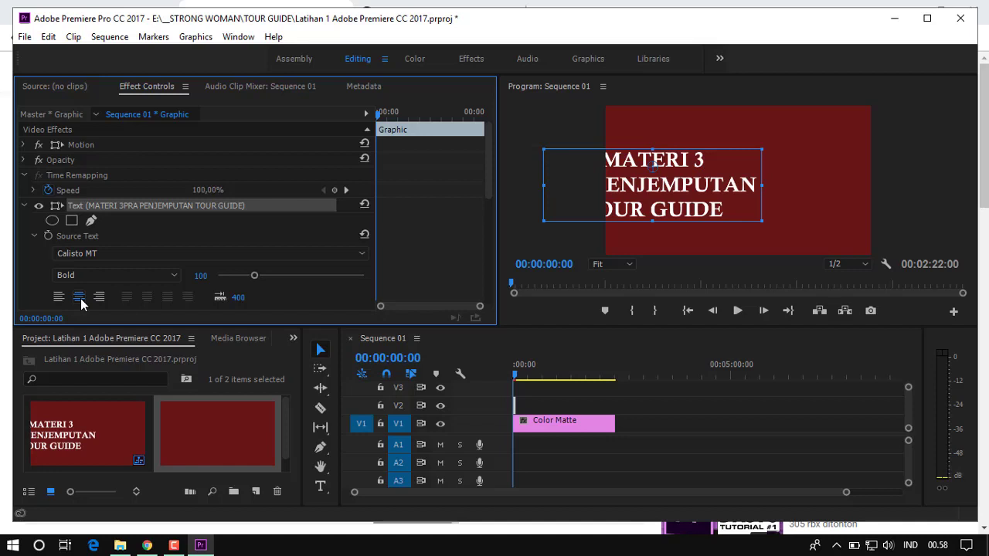
{"action": "left_click_drag", "start_coordinate": [658, 191], "coordinate": [738, 190]}
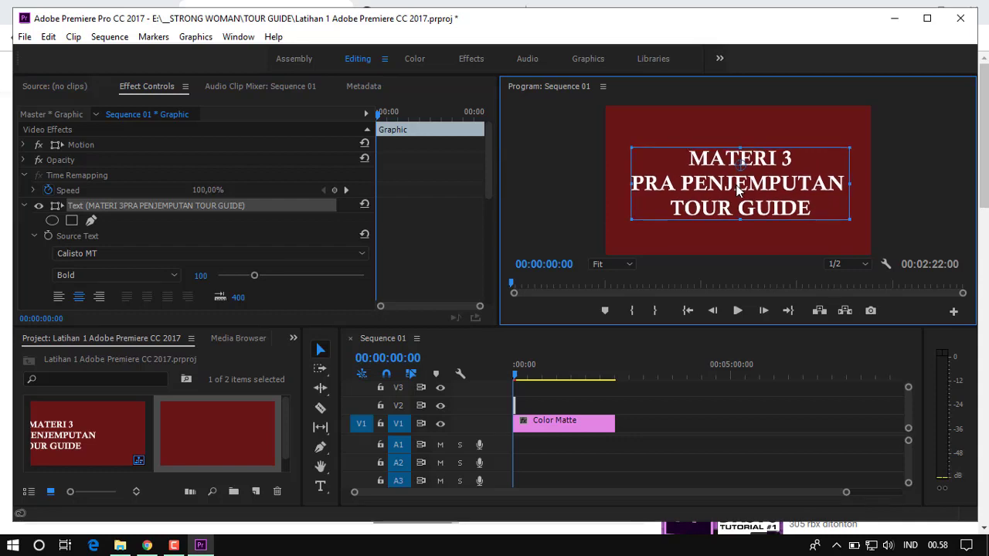